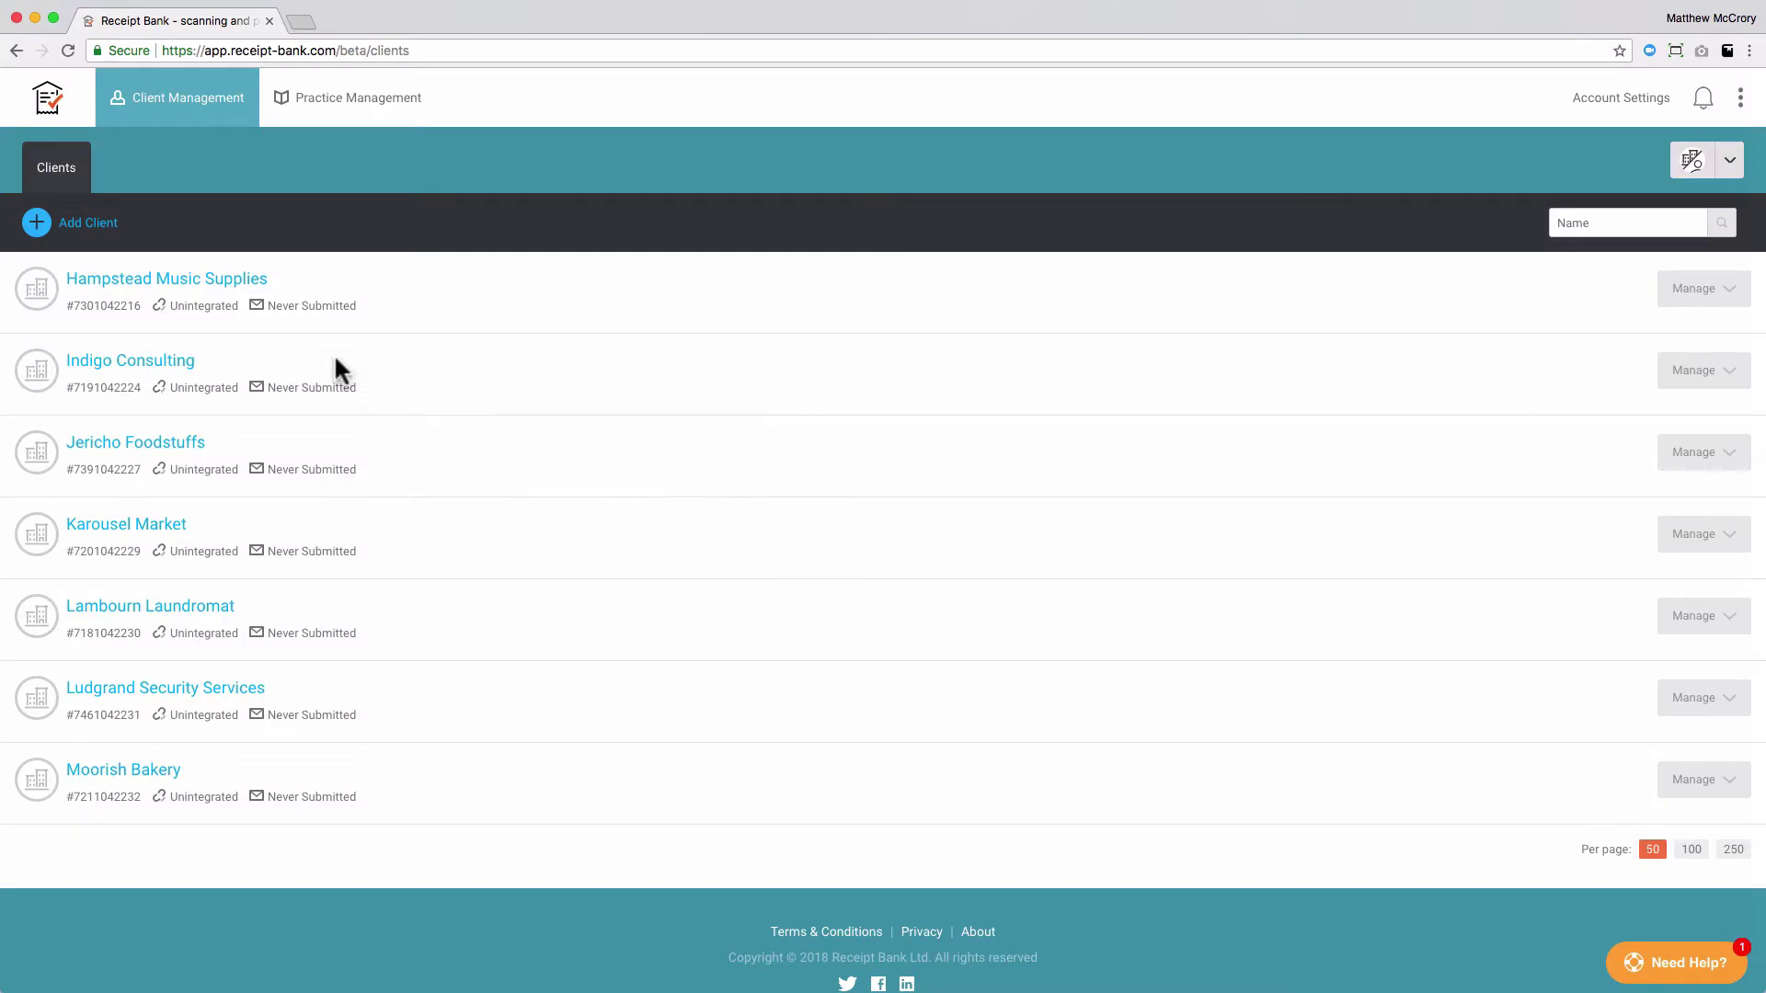
Step: Open Hampstead Music Supplies' integration settings and list the accounting software choices
left_click(225, 288)
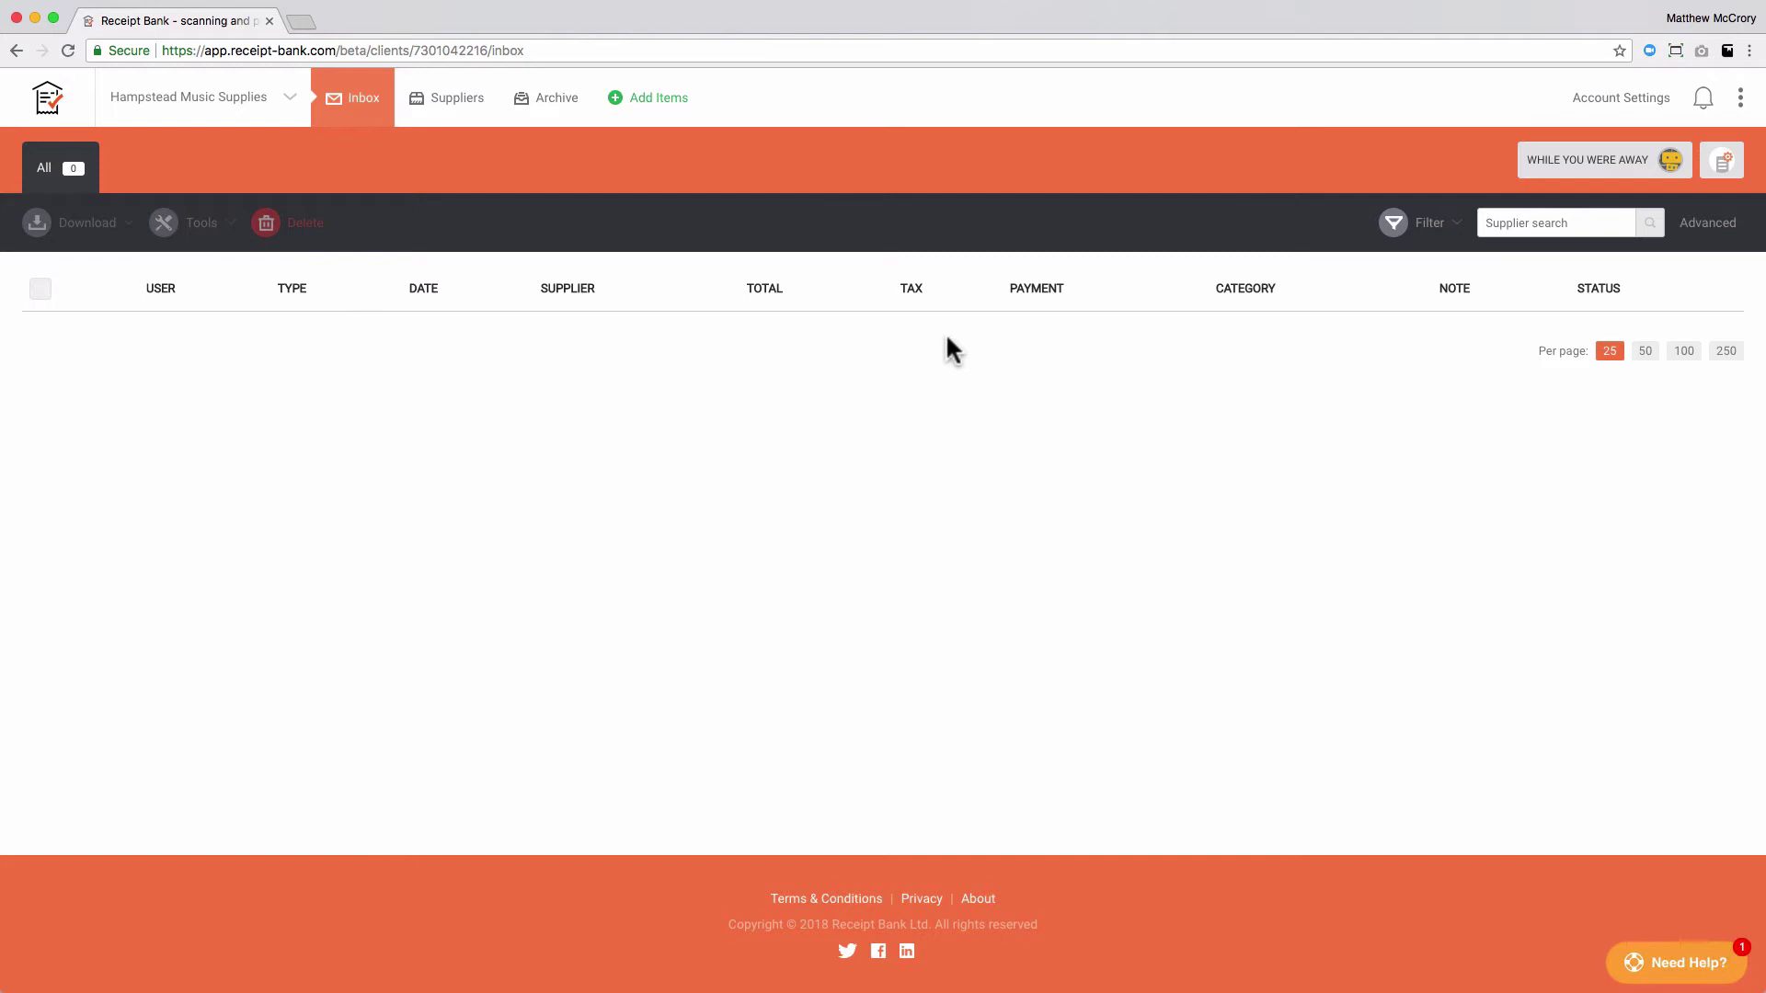
left_click(1633, 122)
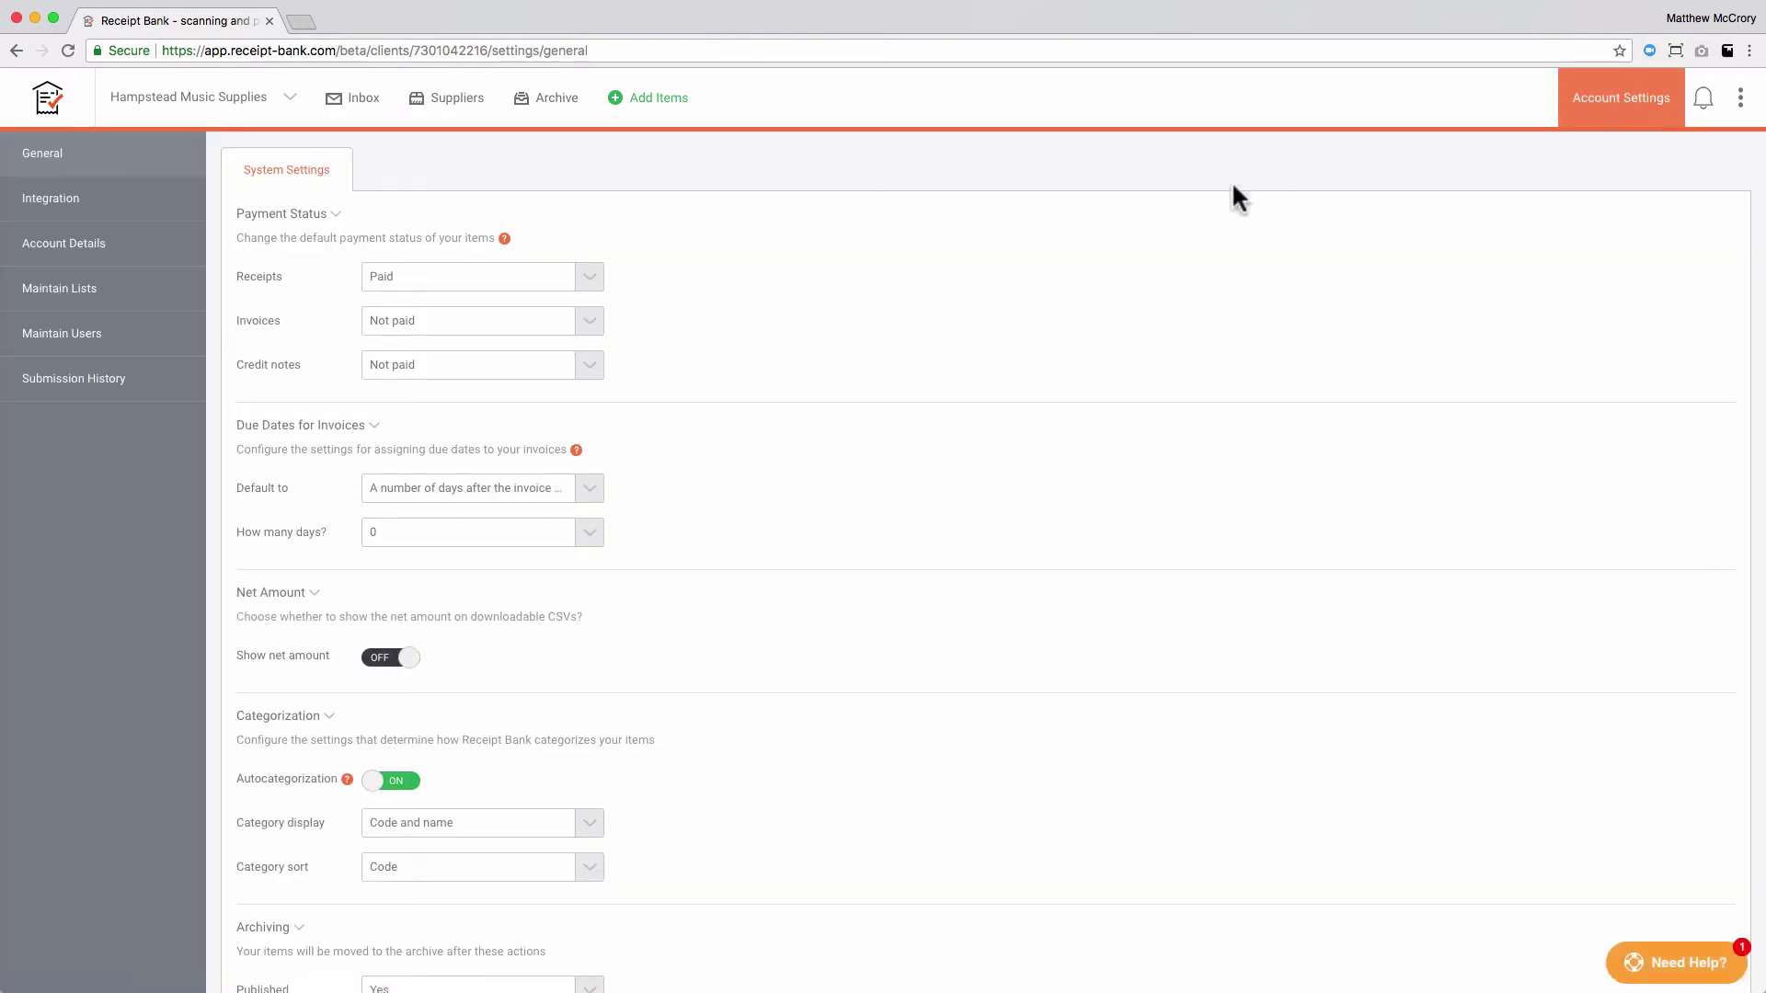
left_click(147, 217)
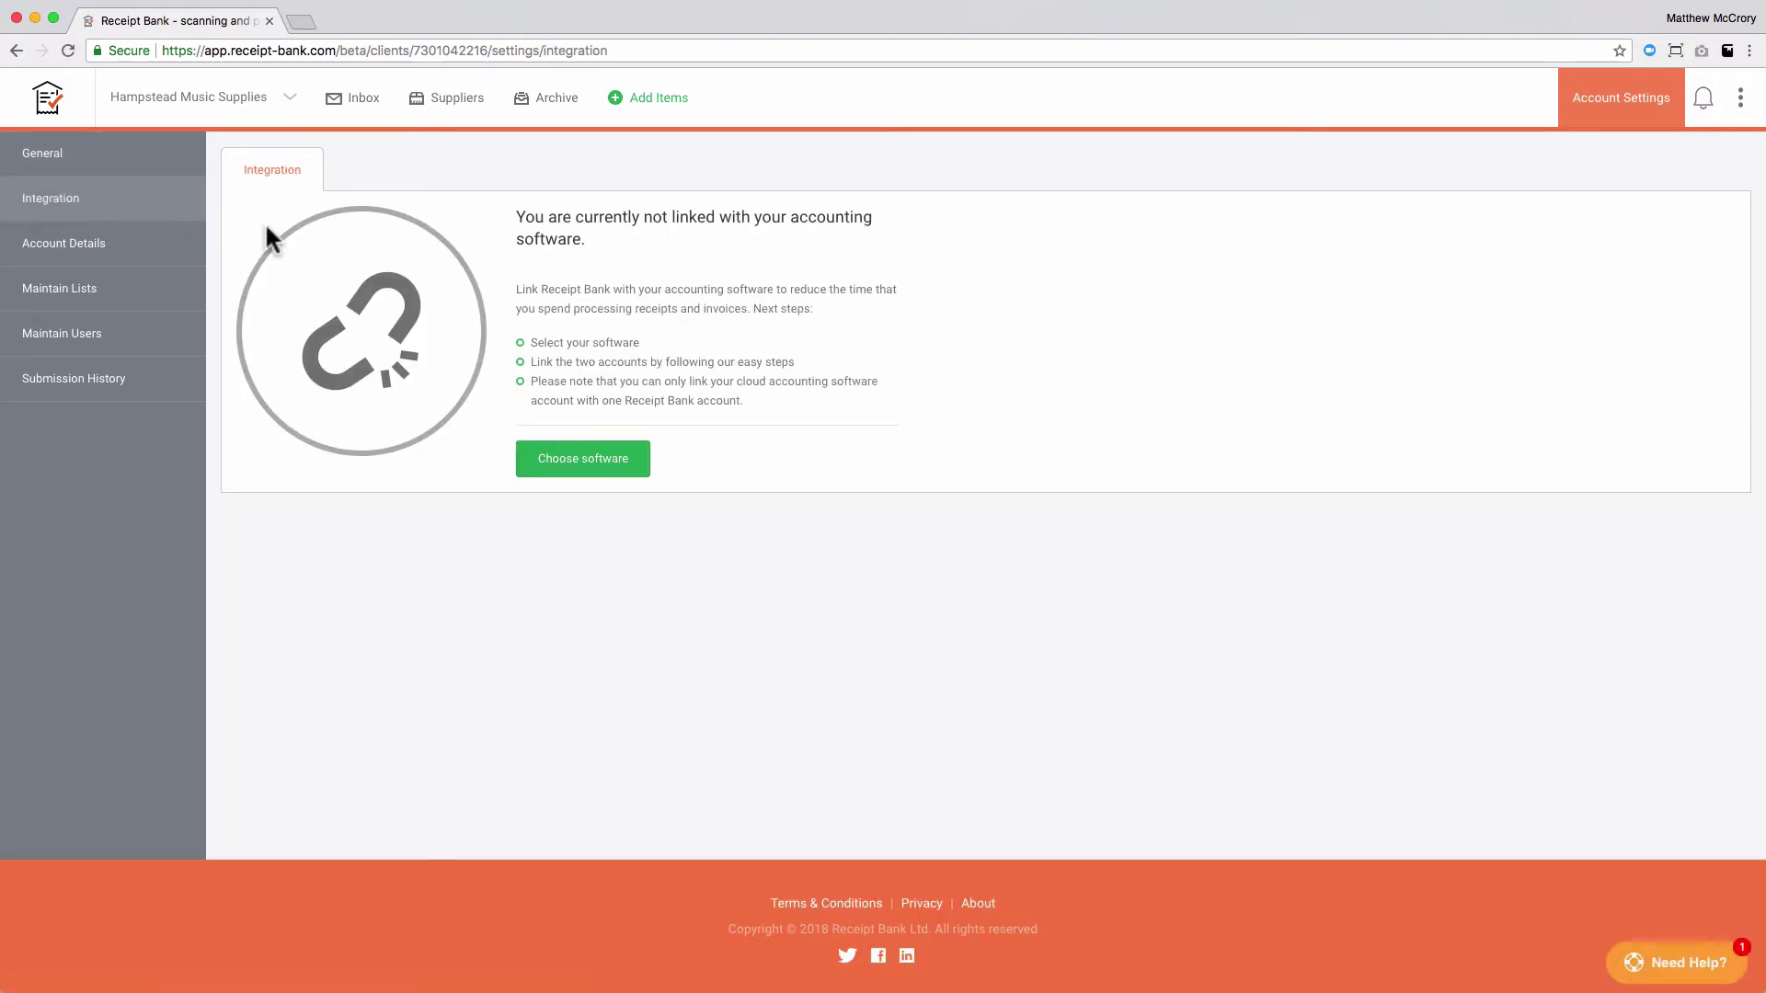
left_click(624, 473)
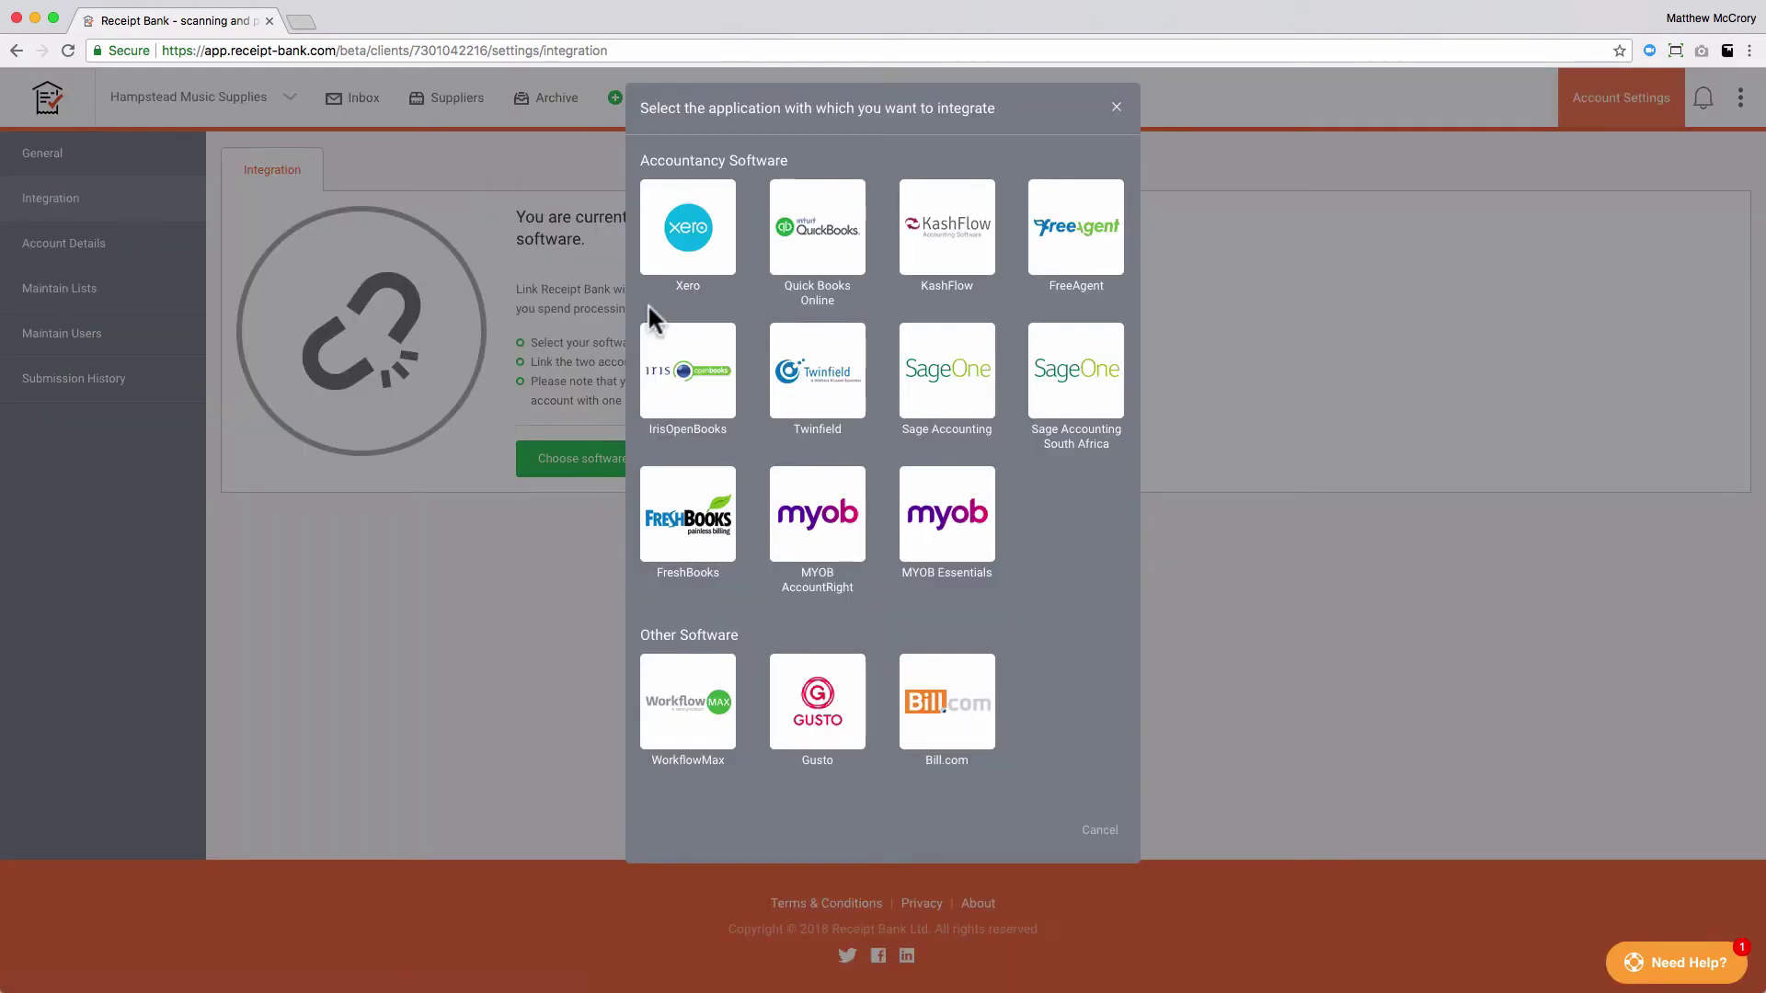
Step: Connect Xero and grant Receipt Bank access to the ReceiptBank Test organisation
left_click(688, 253)
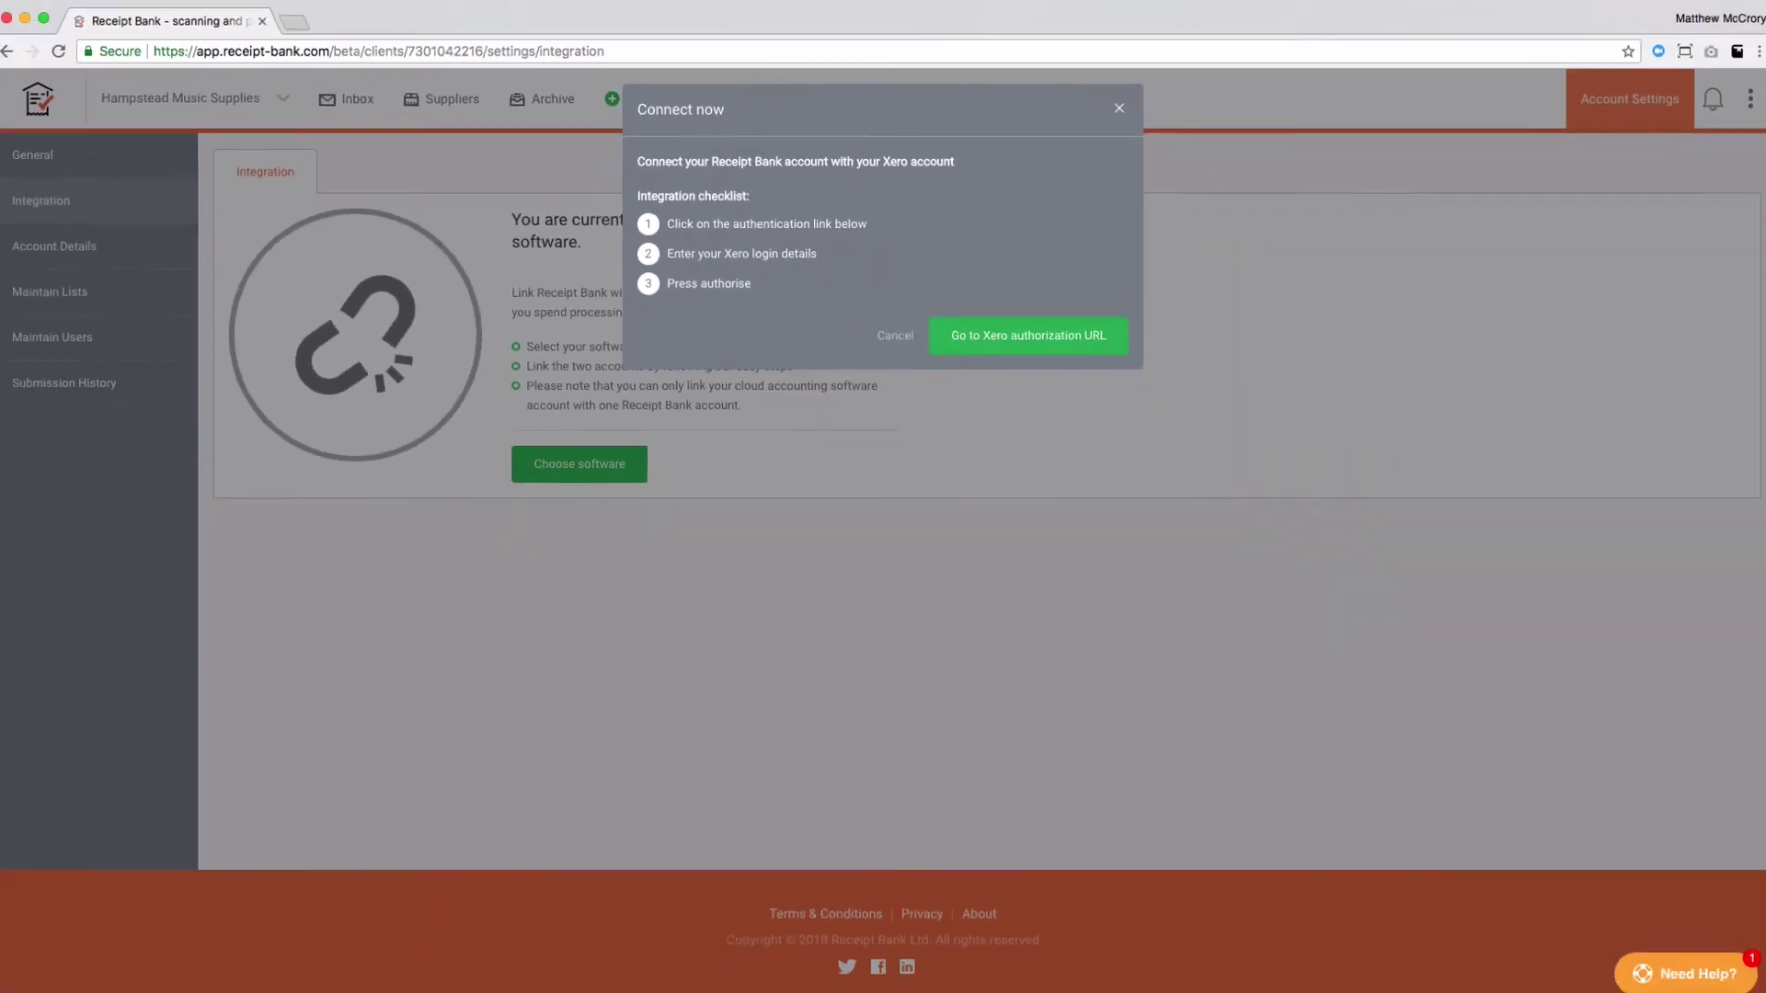
key("Return")
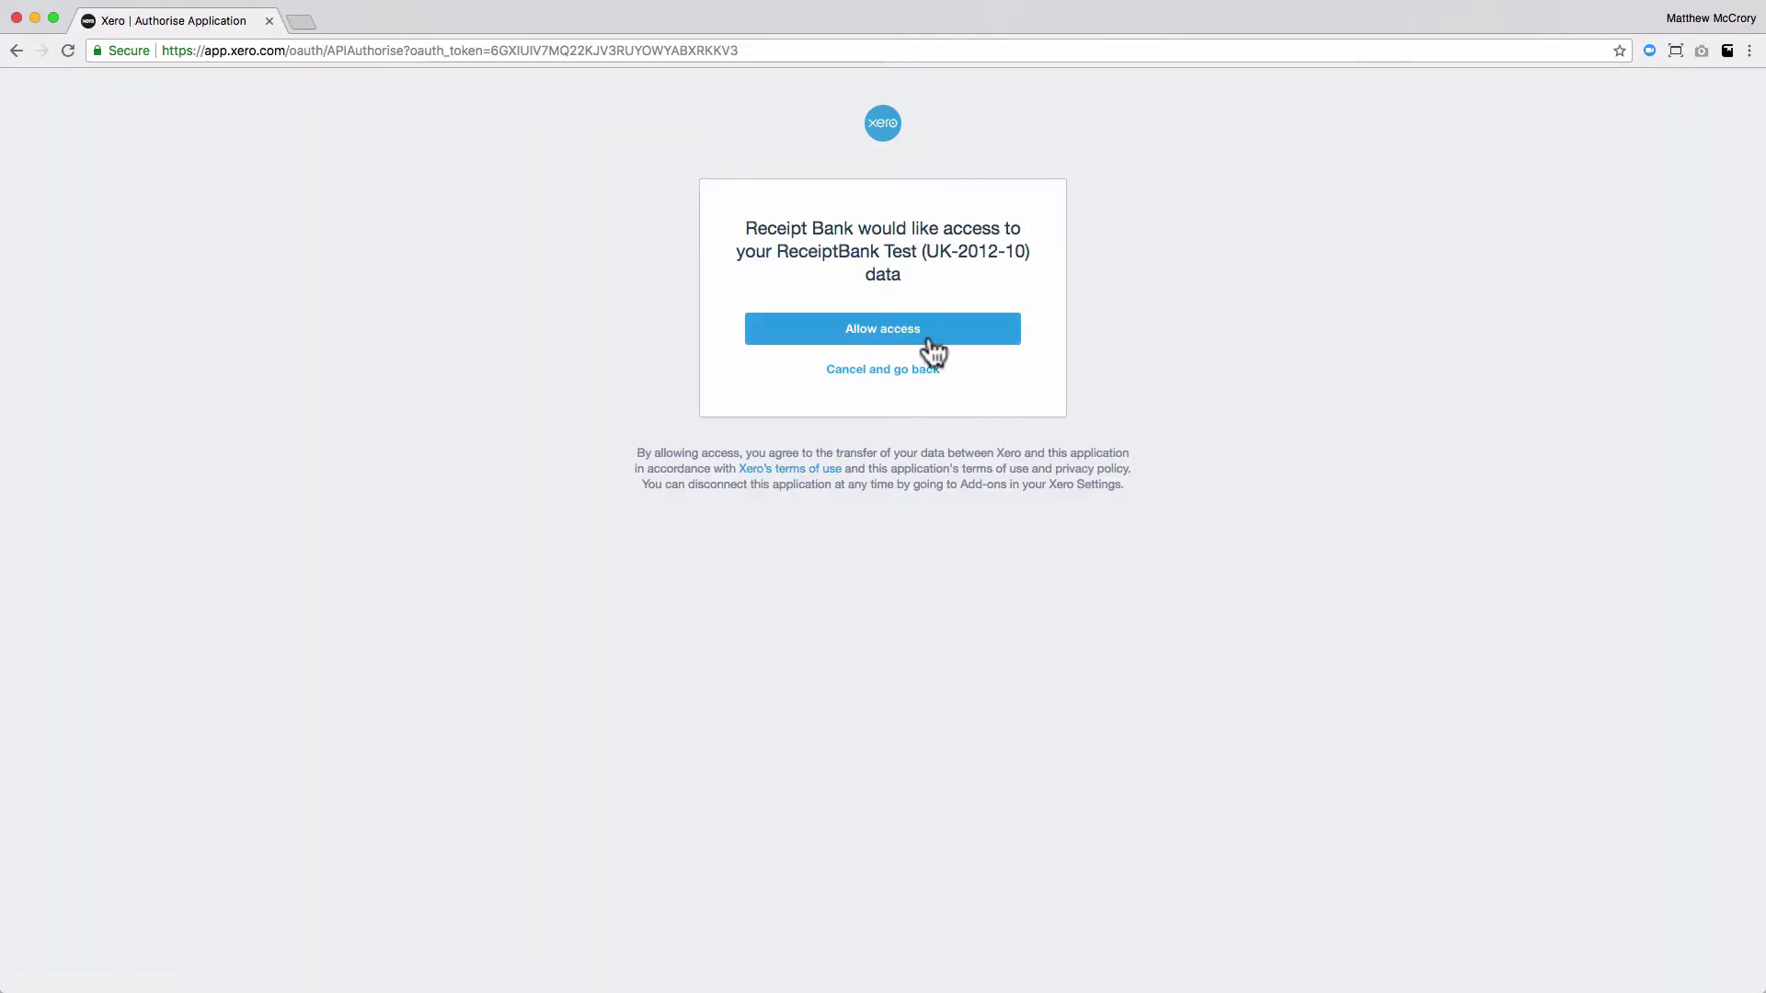
left_click(935, 341)
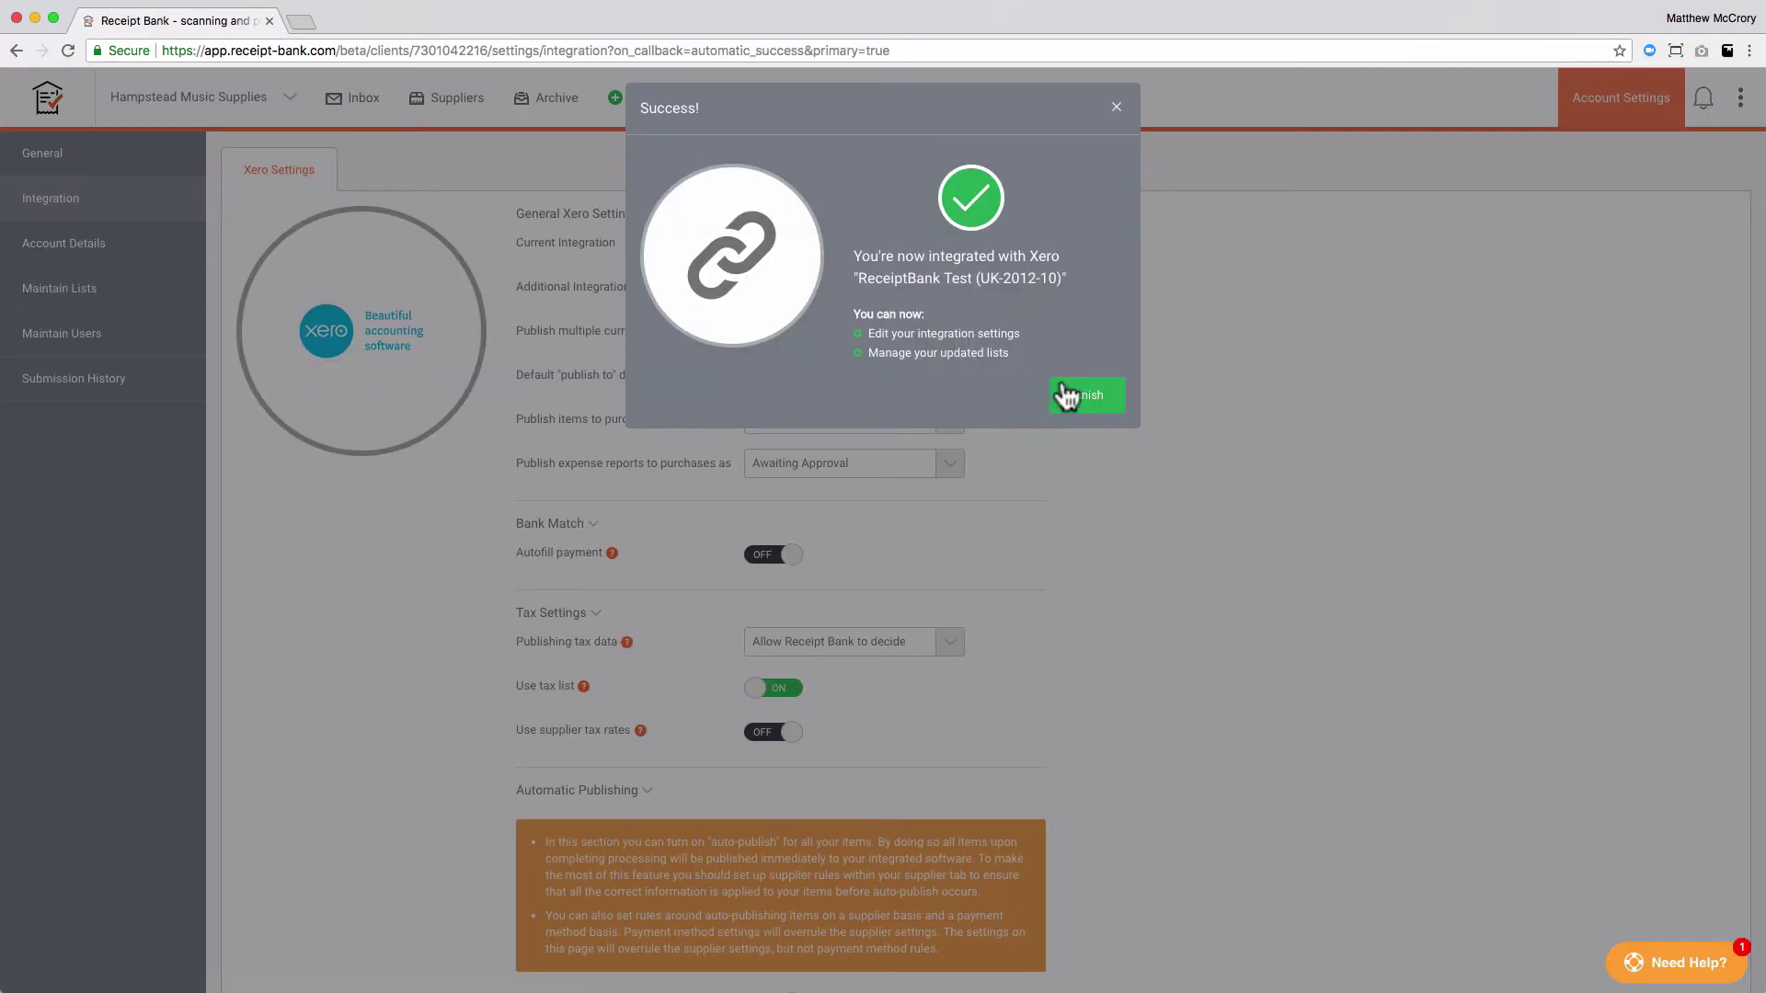
Step: Close the success message and view the categories imported from Xero
left_click(1087, 397)
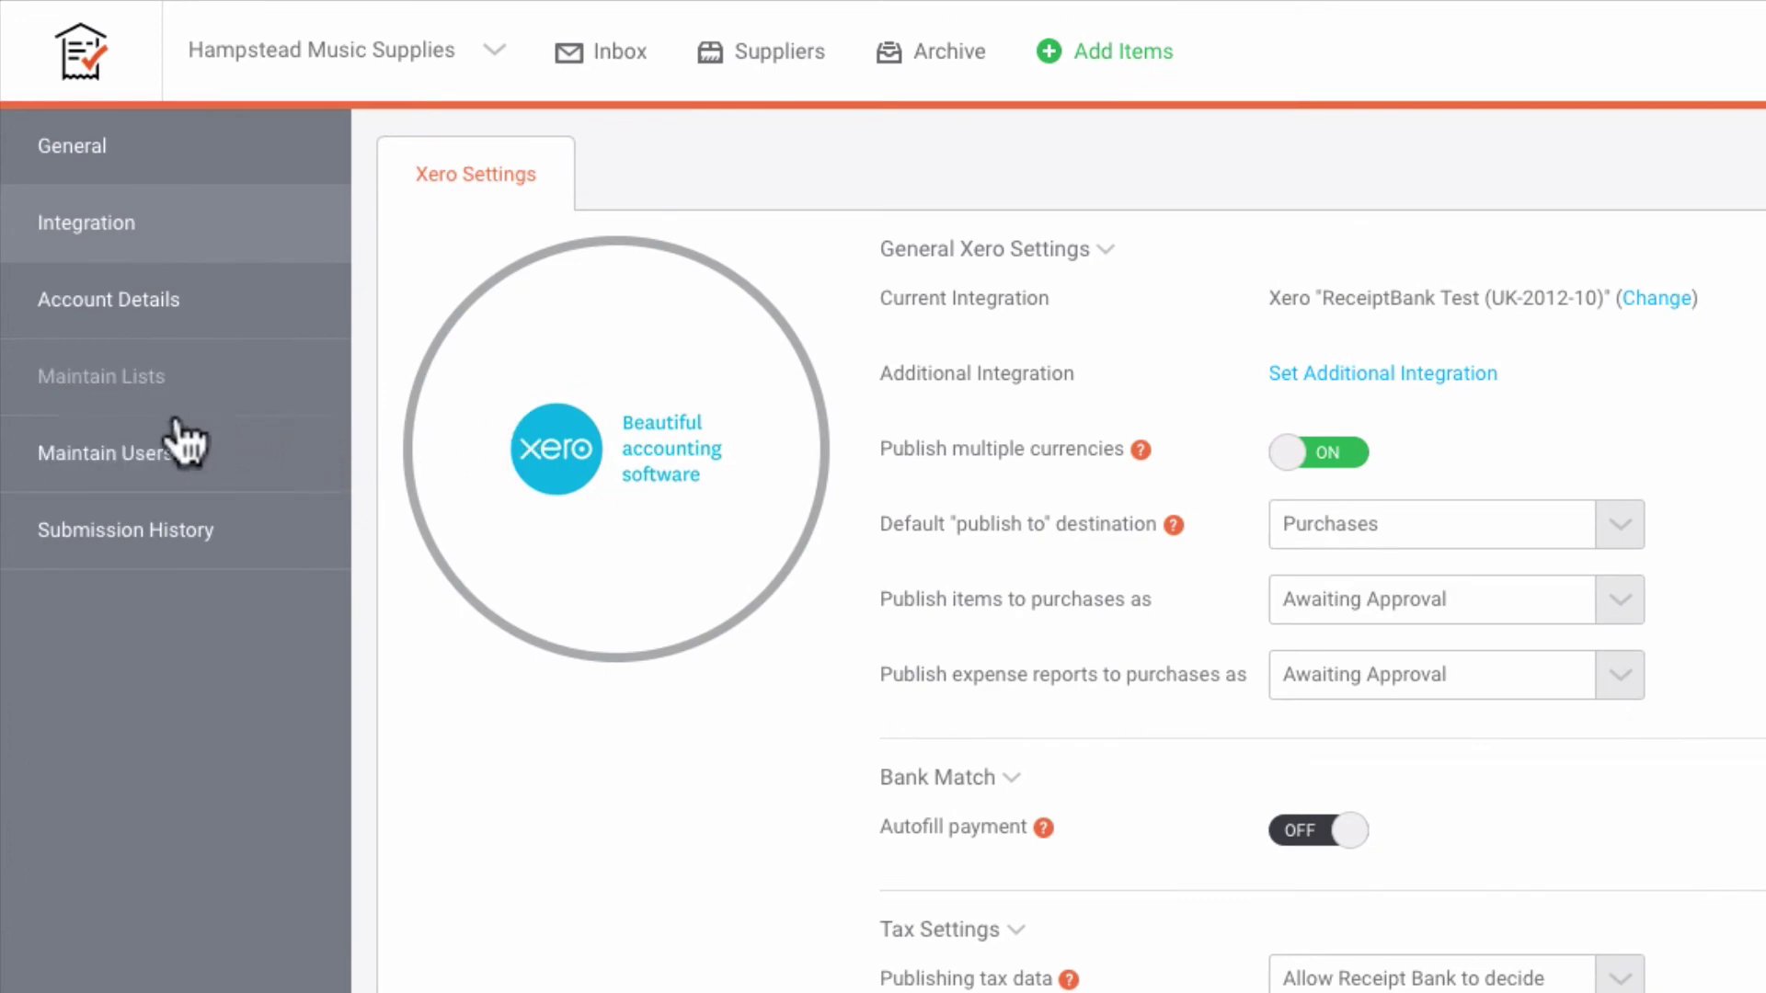
left_click(173, 404)
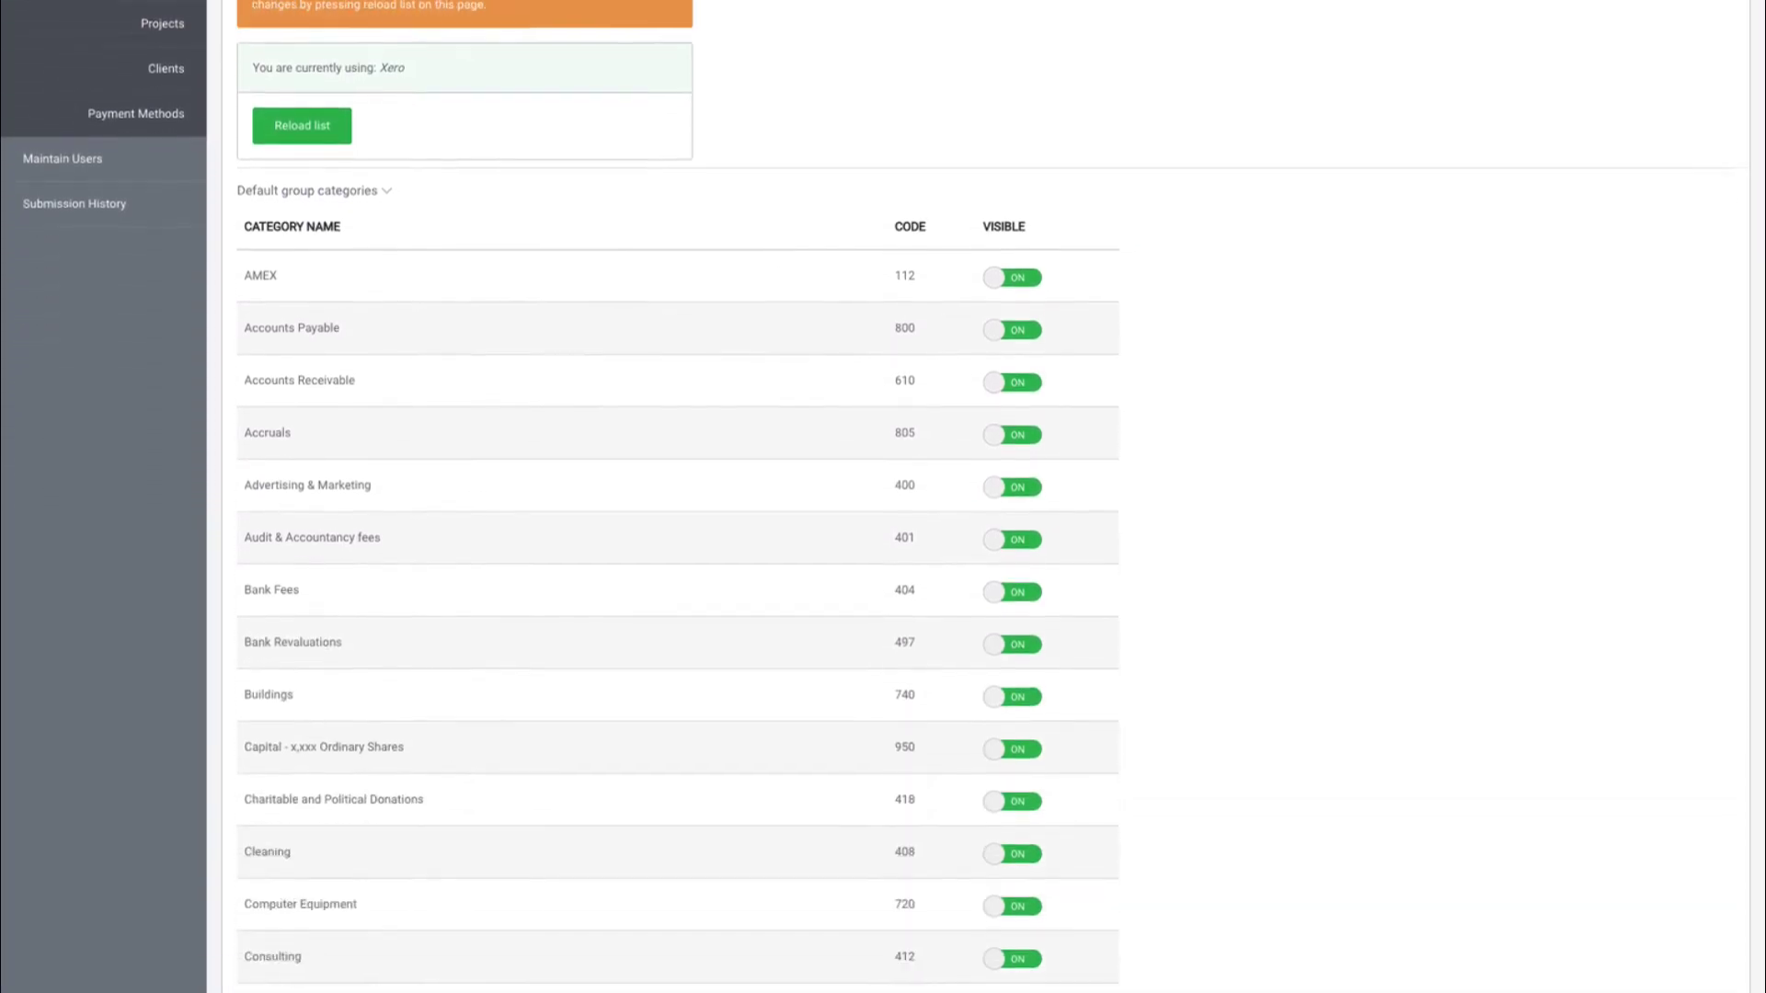
scroll(677, 552, "down", 5)
scroll(676, 552, "down", 5)
scroll(676, 552, "down", 5)
scroll(676, 552, "down", 5)
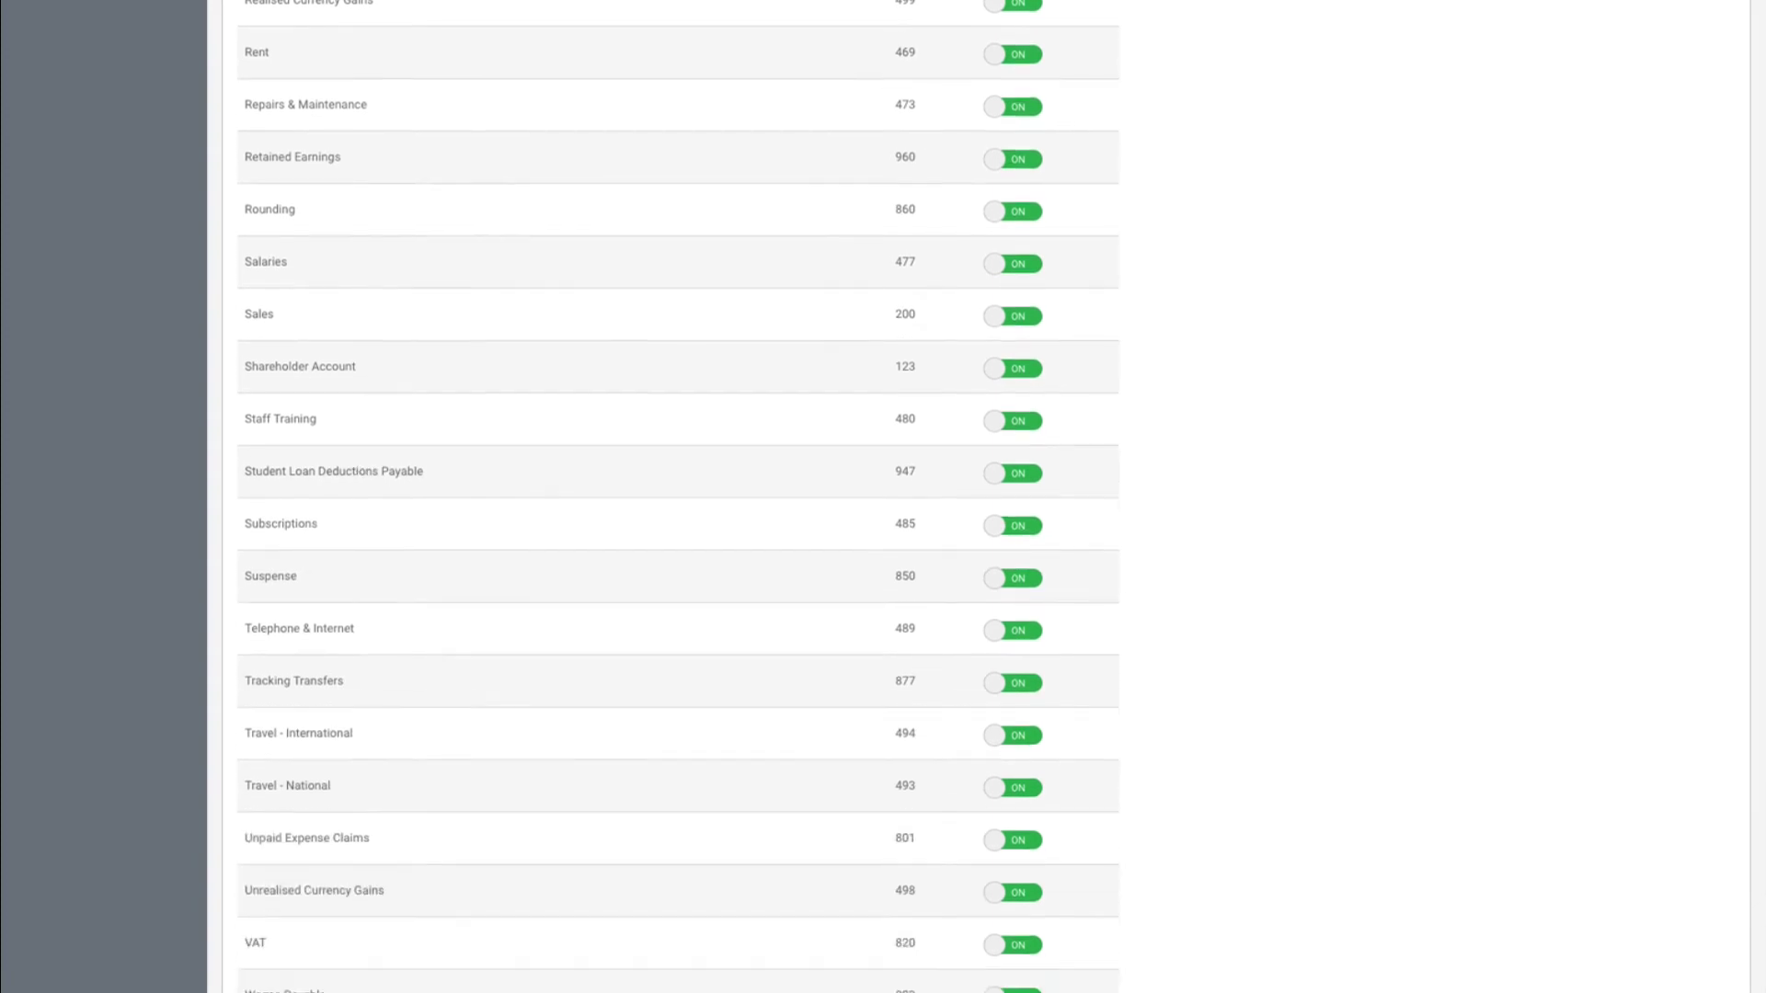
scroll(677, 552, "down", 3)
scroll(677, 552, "down", 1)
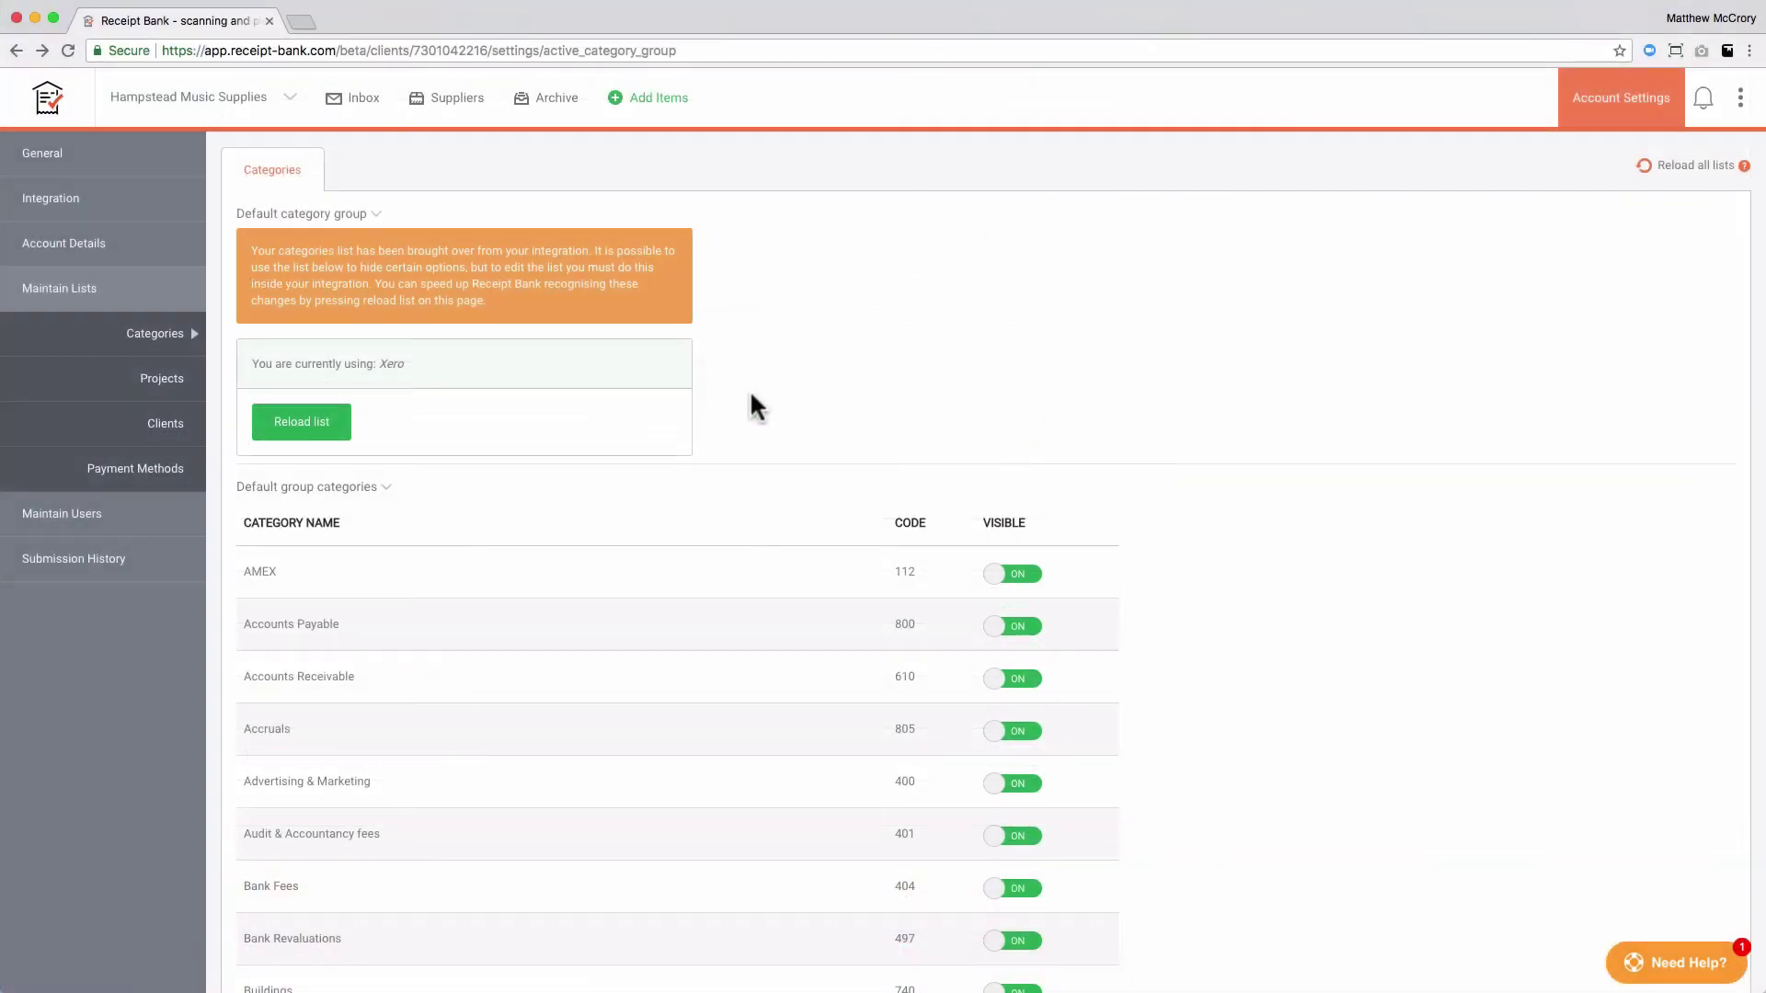
Step: Reopen the Xero integration settings from the Account Settings sidebar
left_click(115, 218)
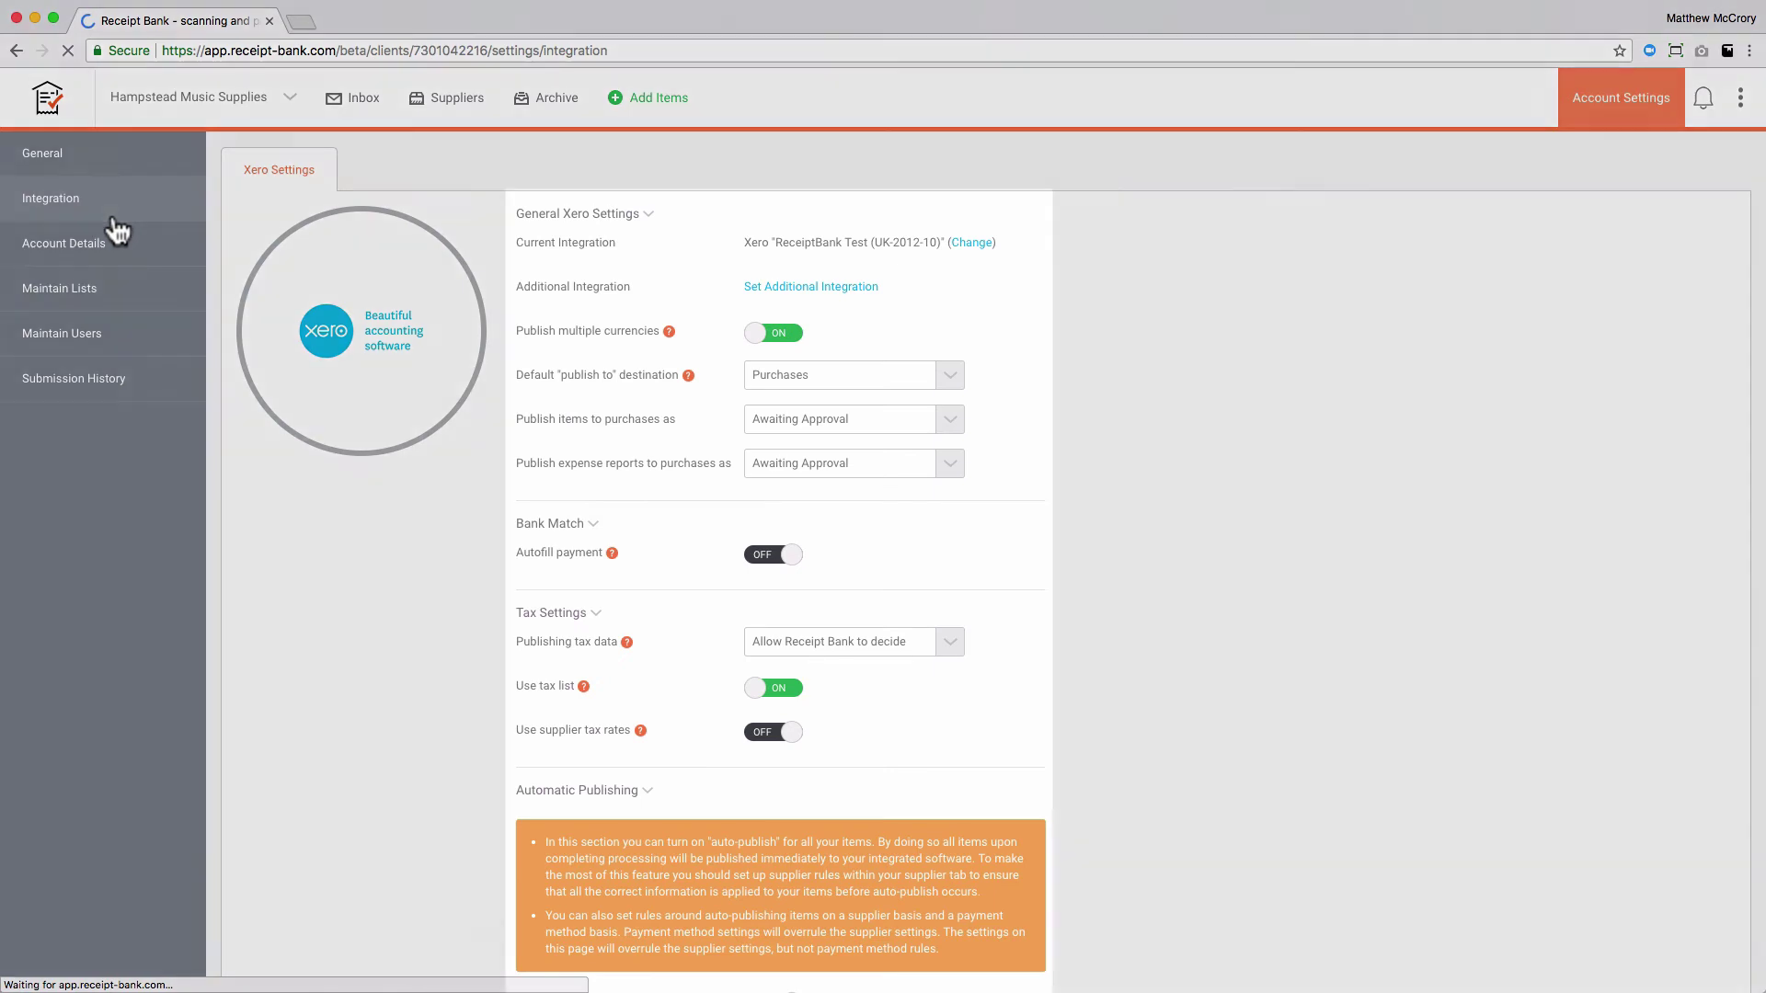